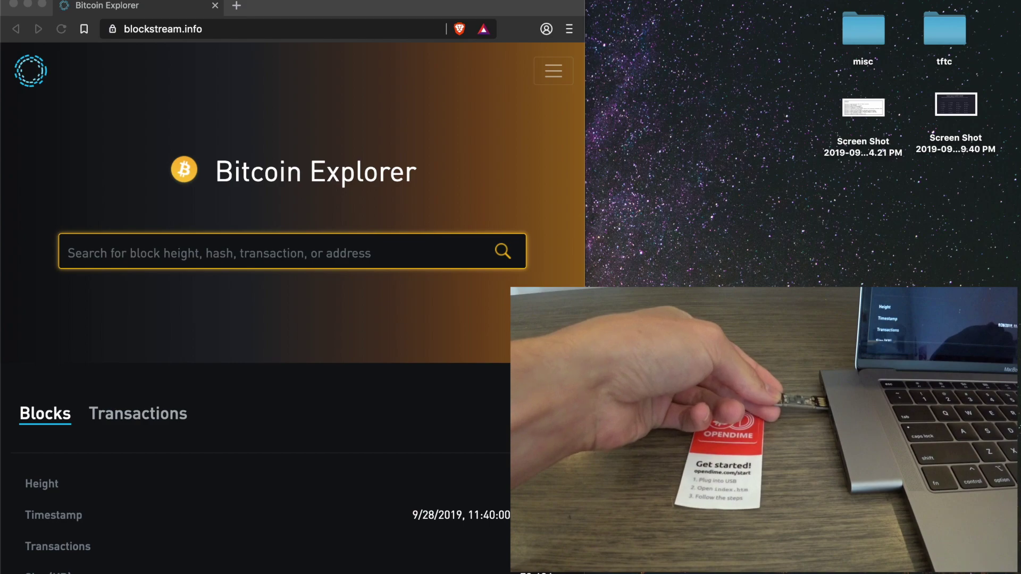
# - Select the first screenshot file on the desktop while the Opendime drive mounts
pyautogui.click(863, 109)
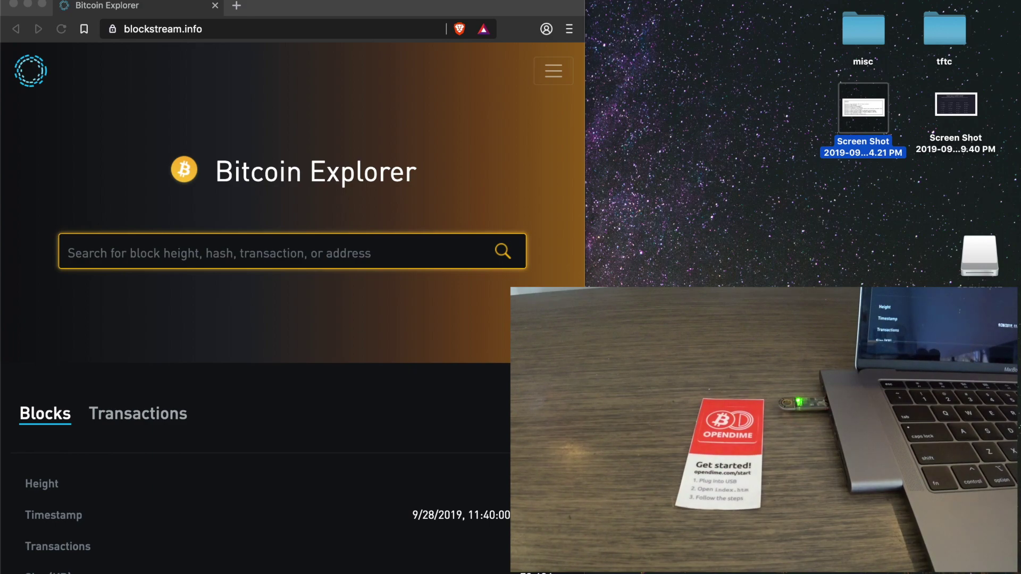
# - Copy both desktop Screen Shot files into the OPENDIME drive window, then close it
pyautogui.click(979, 261)
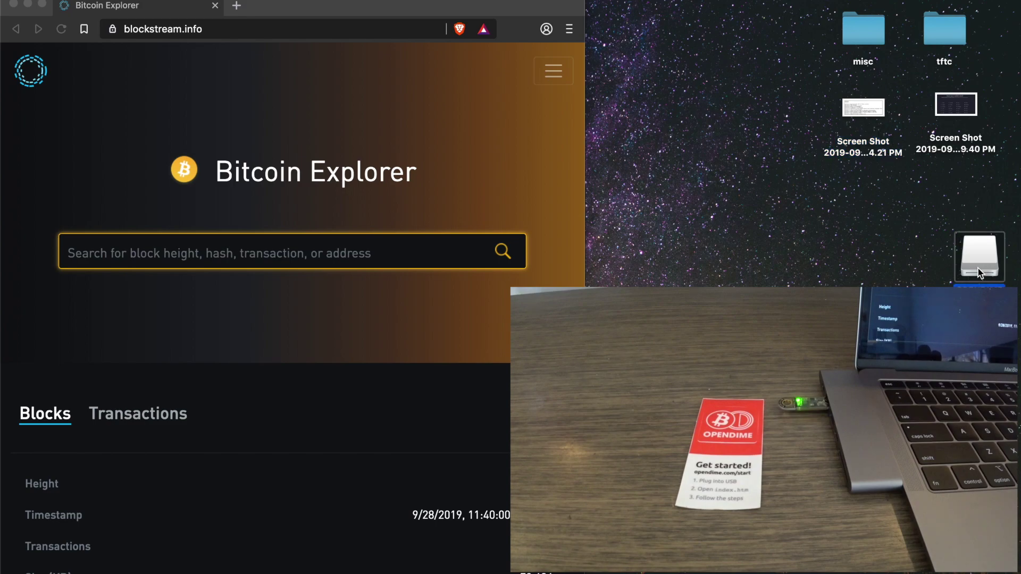
pyautogui.doubleClick(979, 266)
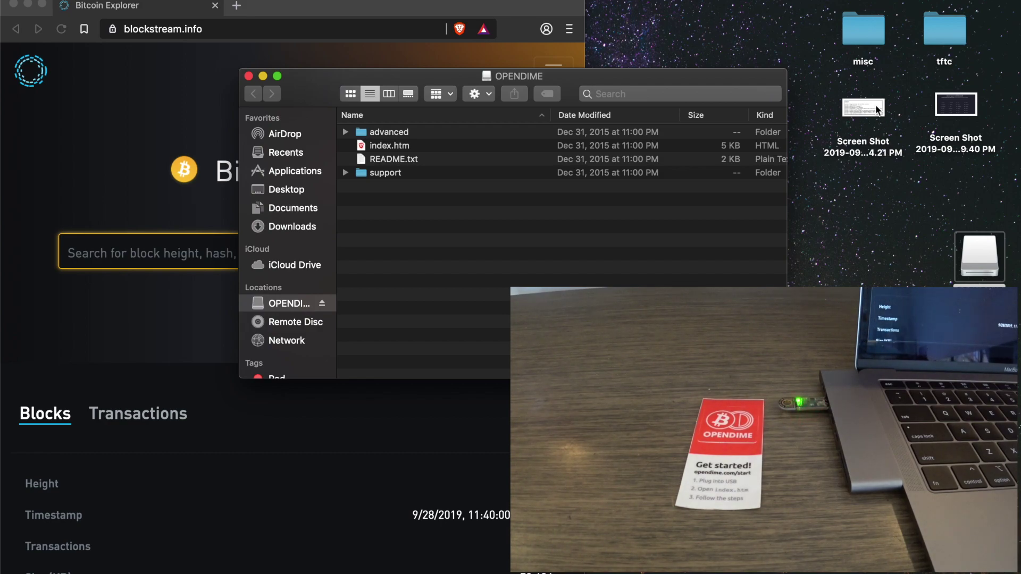
pyautogui.moveTo(877, 109); pyautogui.dragTo(686, 210)
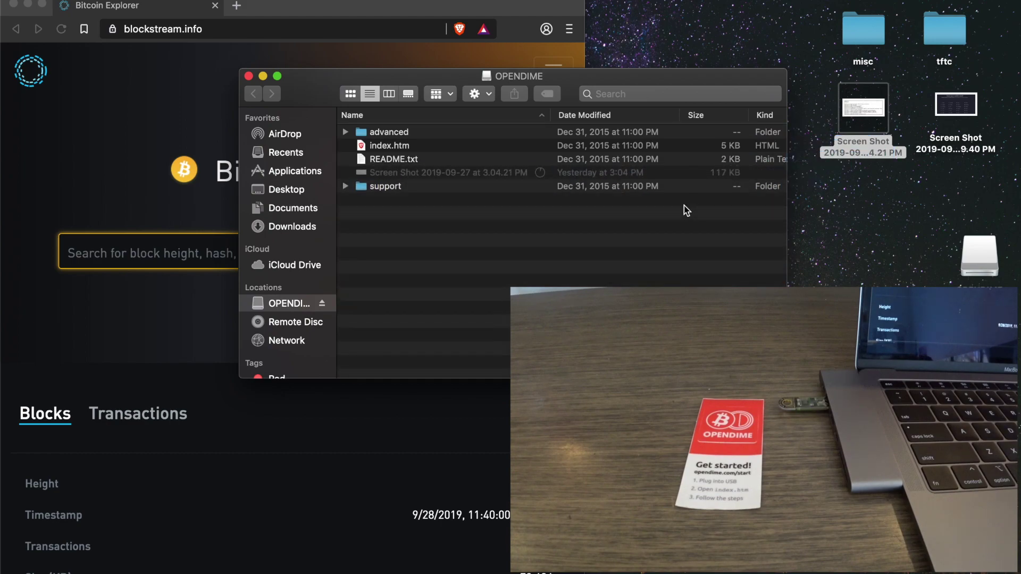
pyautogui.moveTo(971, 122); pyautogui.dragTo(737, 231)
pyautogui.press('super+w')
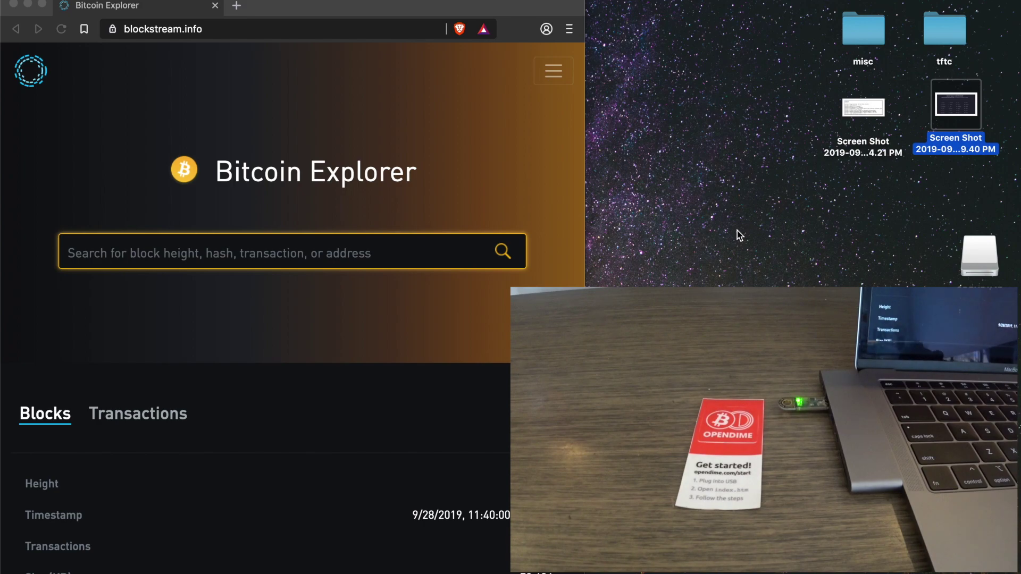
# - Confirm private-key.txt reads SEALED, then open address.txt and select the bitcoin address
pyautogui.doubleClick(973, 257)
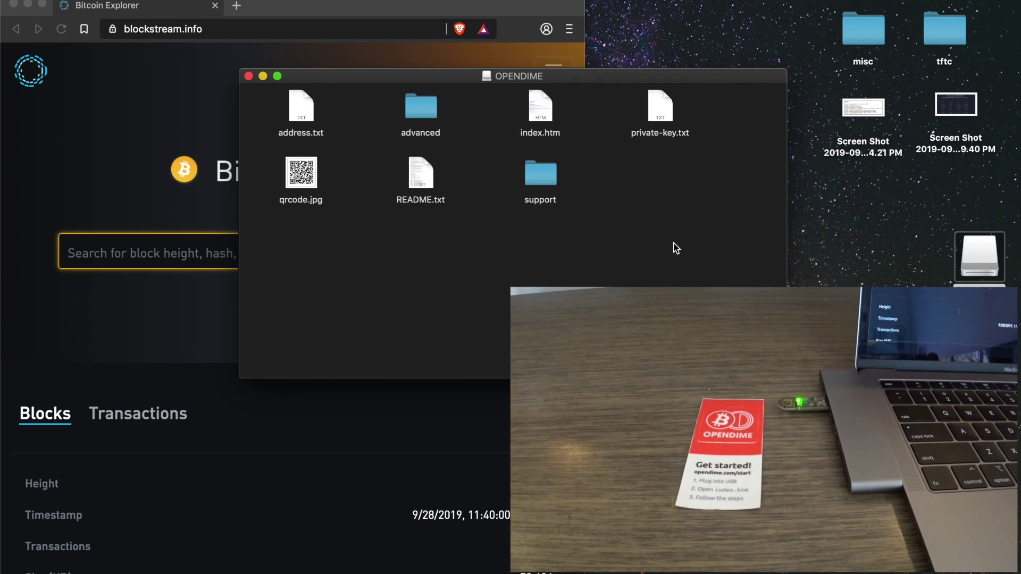
pyautogui.doubleClick(668, 120)
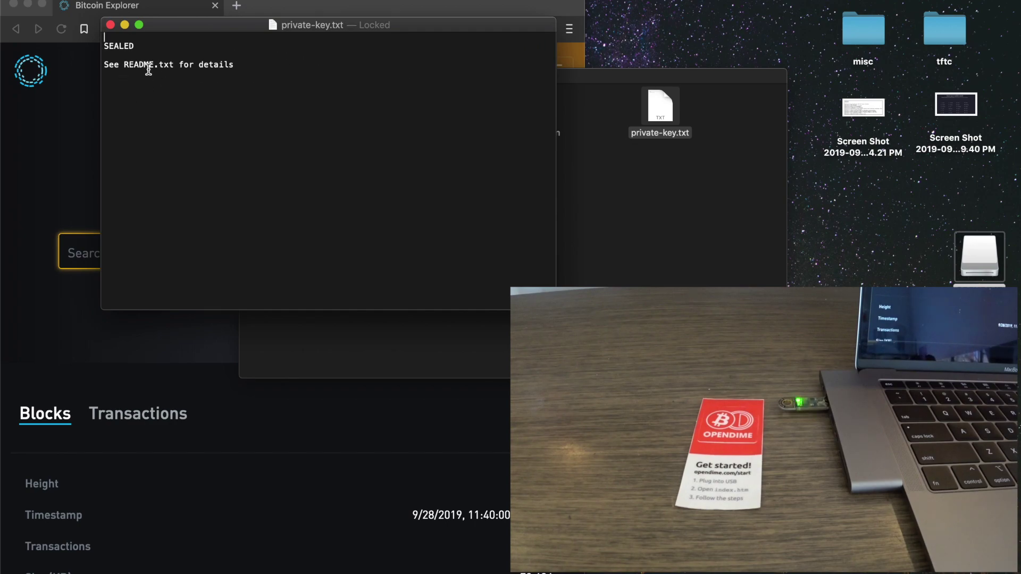
pyautogui.click(111, 25)
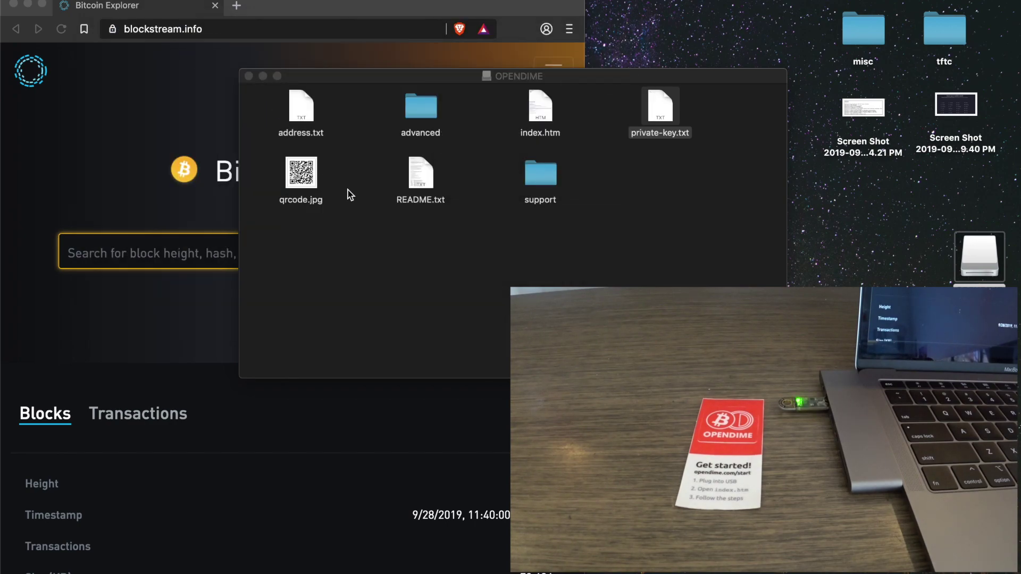
pyautogui.doubleClick(306, 119)
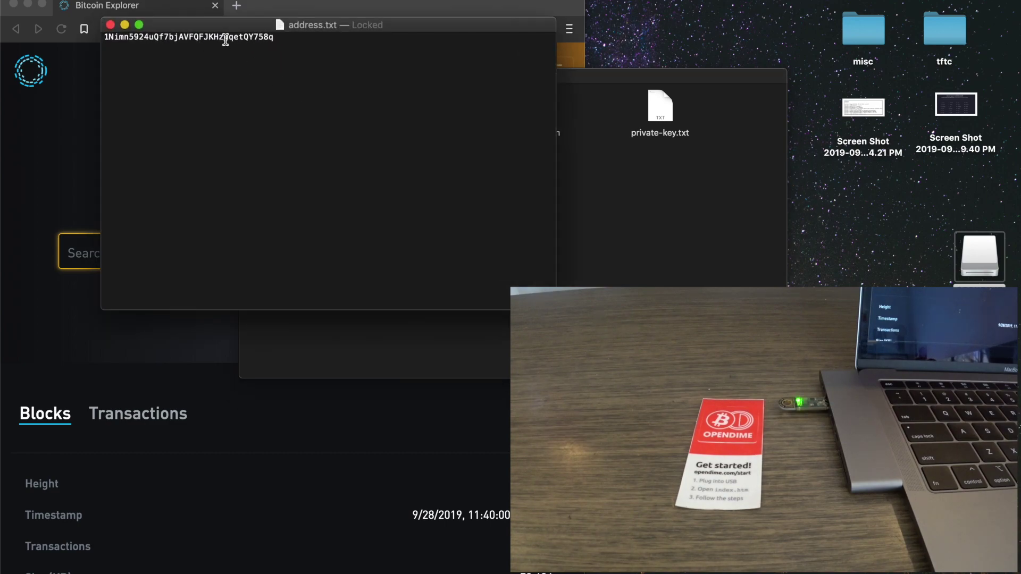
pyautogui.doubleClick(225, 39)
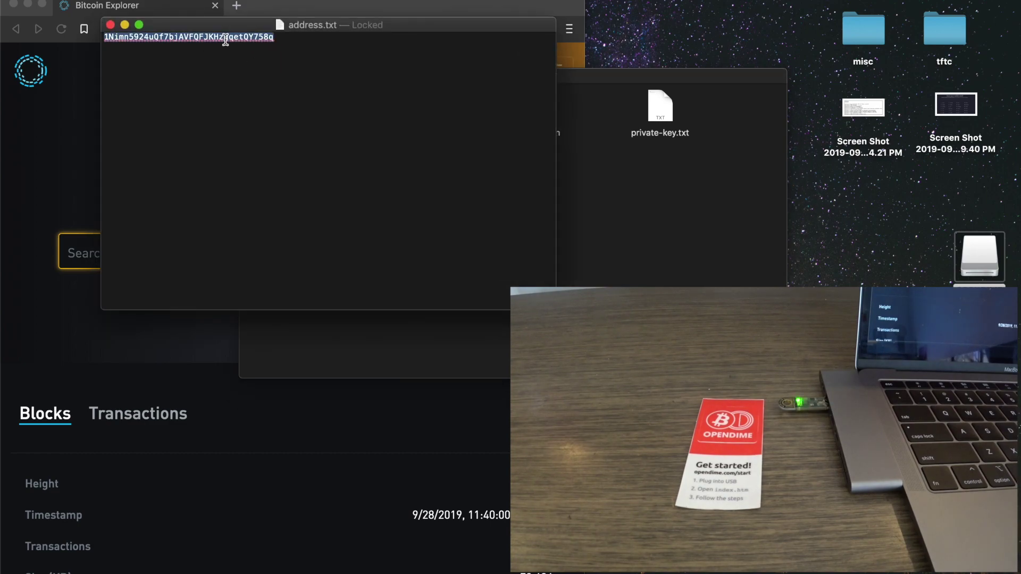
# - Search the copied address on Blockstream Explorer, then open the drive's qrcode.jpg for funding
pyautogui.click(78, 146)
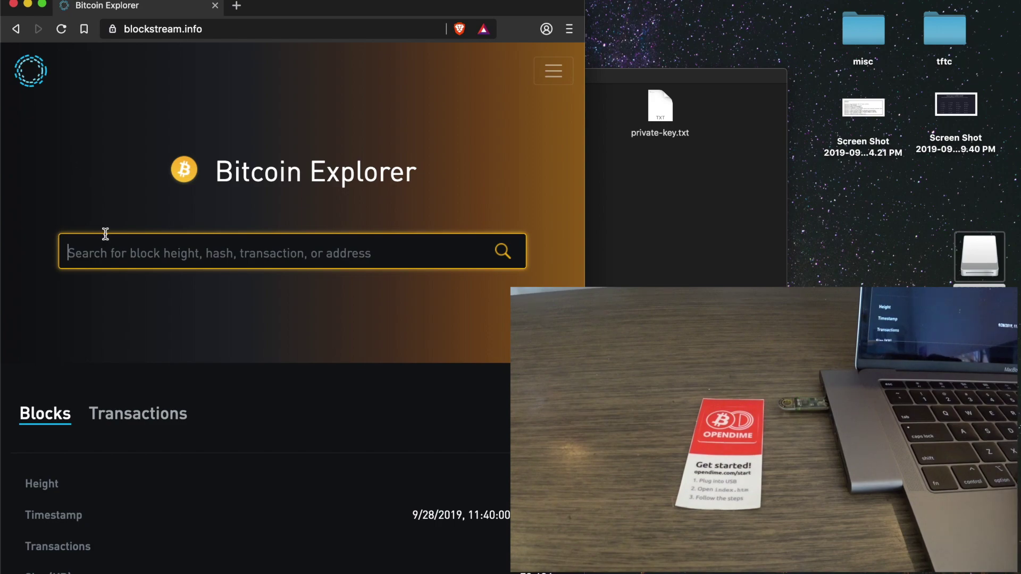
pyautogui.write('1Nimn5924uQf7bjAVFQFJKHzdqetQY758q')
pyautogui.press('Return')
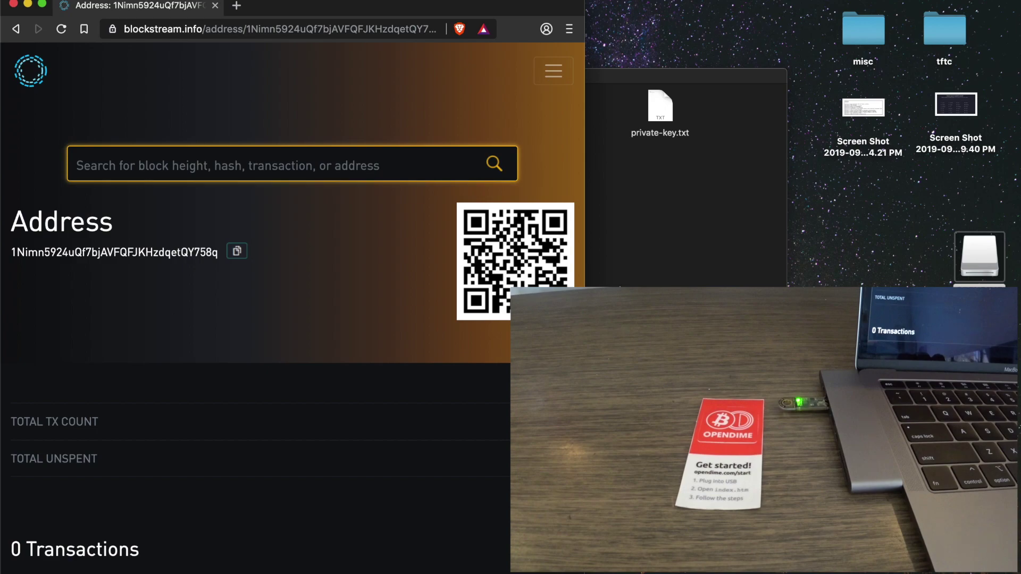
pyautogui.click(588, 290)
pyautogui.doubleClick(300, 175)
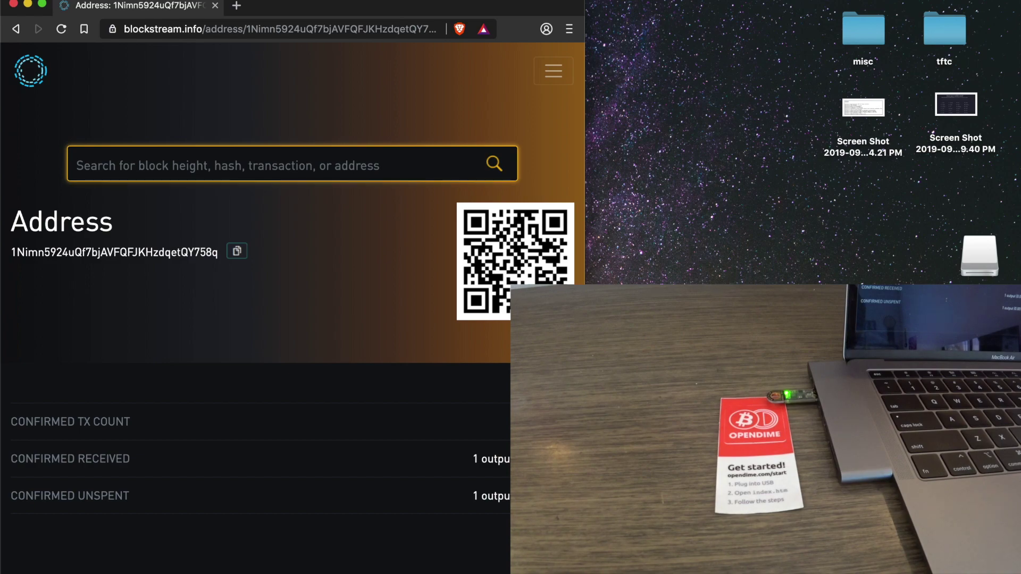
pyautogui.scroll(-10, 455, 522)
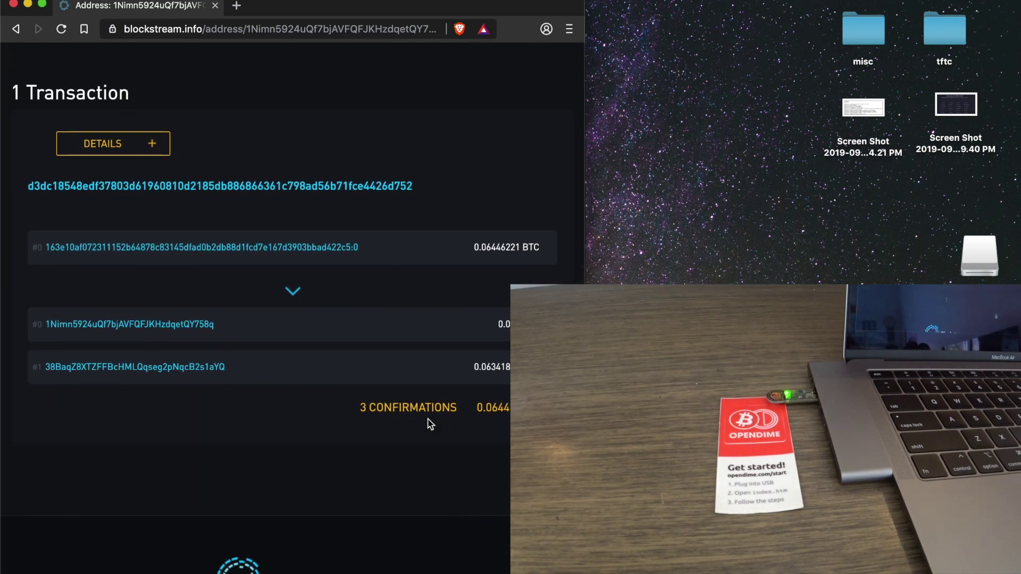
pyautogui.scroll(10, 428, 424)
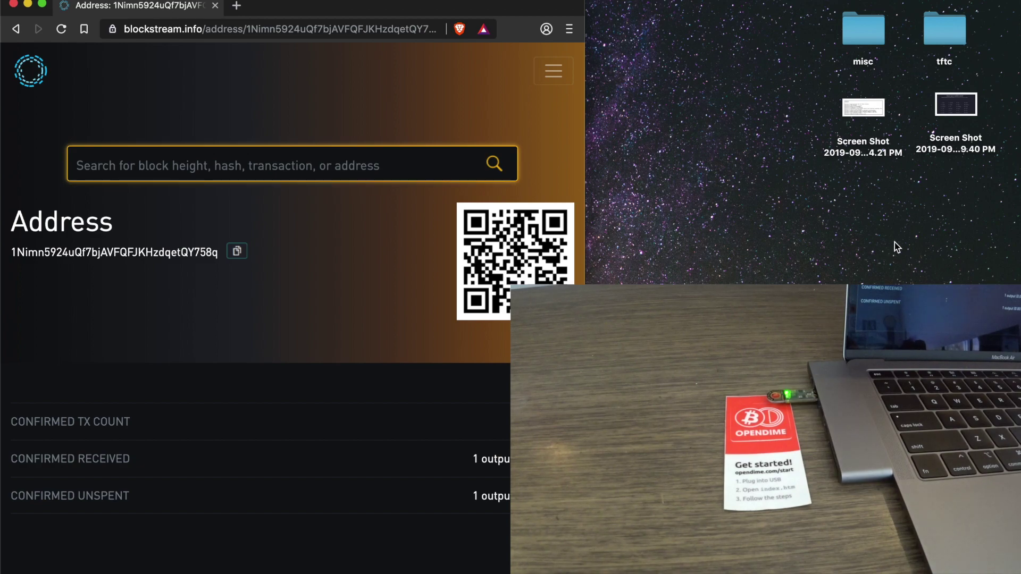
# - Reopen the OPENDIME drive, verify private-key.txt still reads SEALED, and open address.txt
pyautogui.click(990, 263)
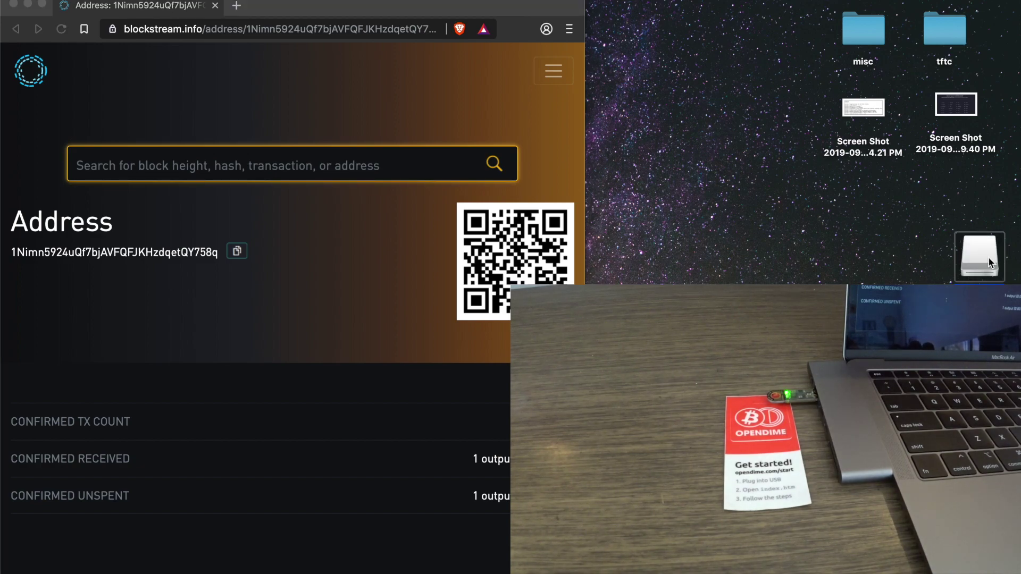
pyautogui.doubleClick(989, 263)
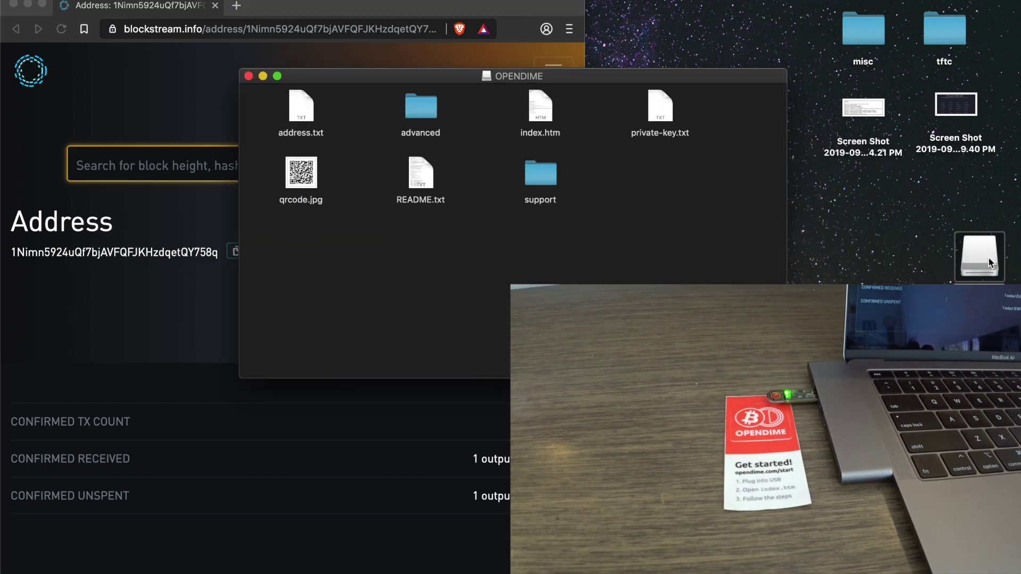
pyautogui.doubleClick(659, 109)
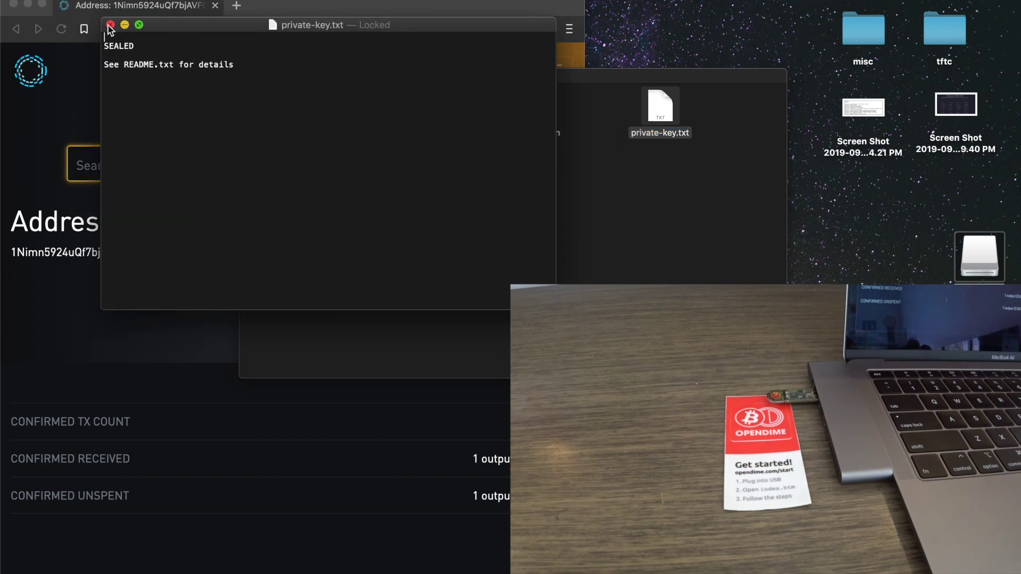
pyautogui.click(111, 25)
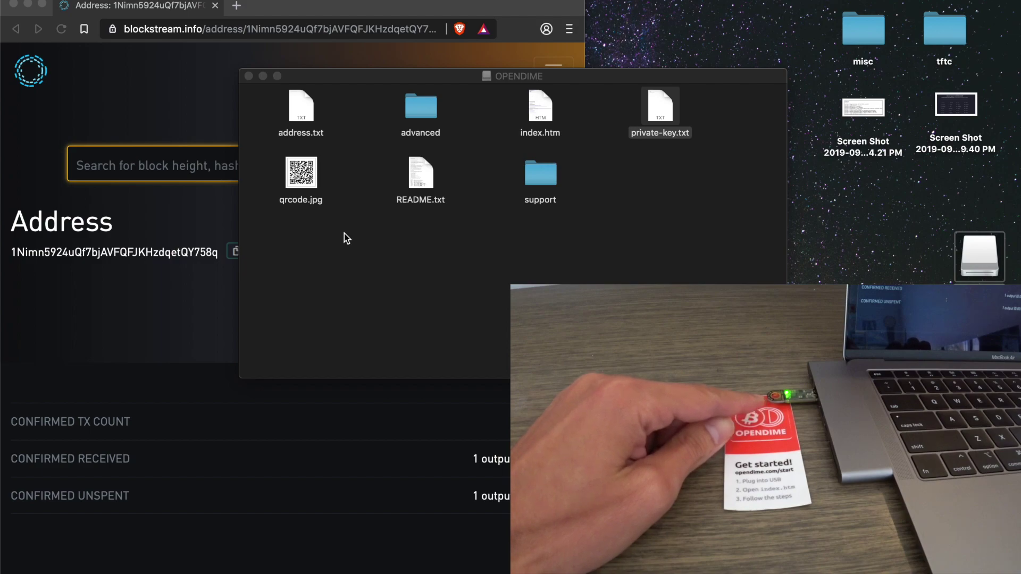
pyautogui.doubleClick(298, 106)
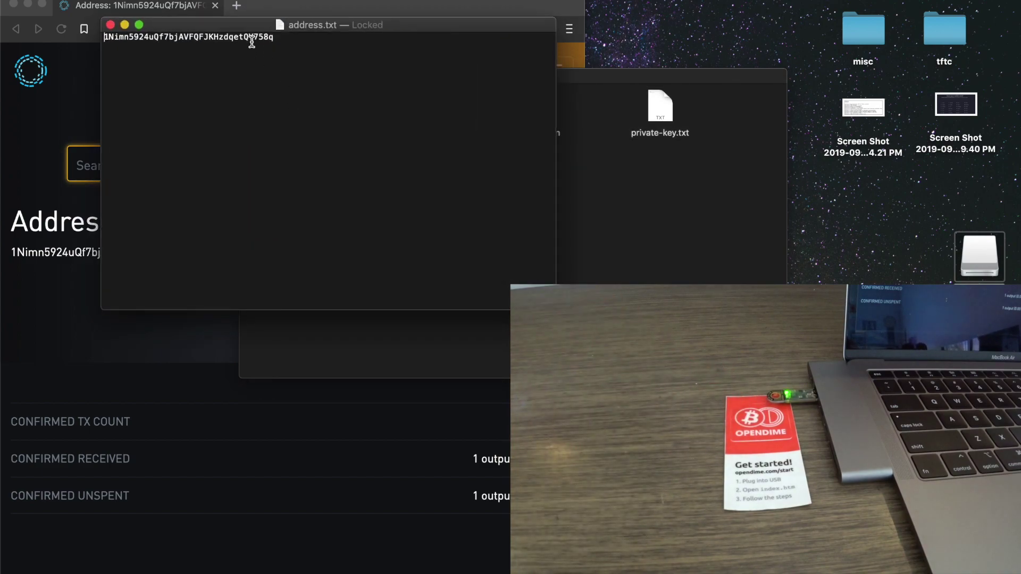
pyautogui.doubleClick(244, 37)
pyautogui.press('super+c')
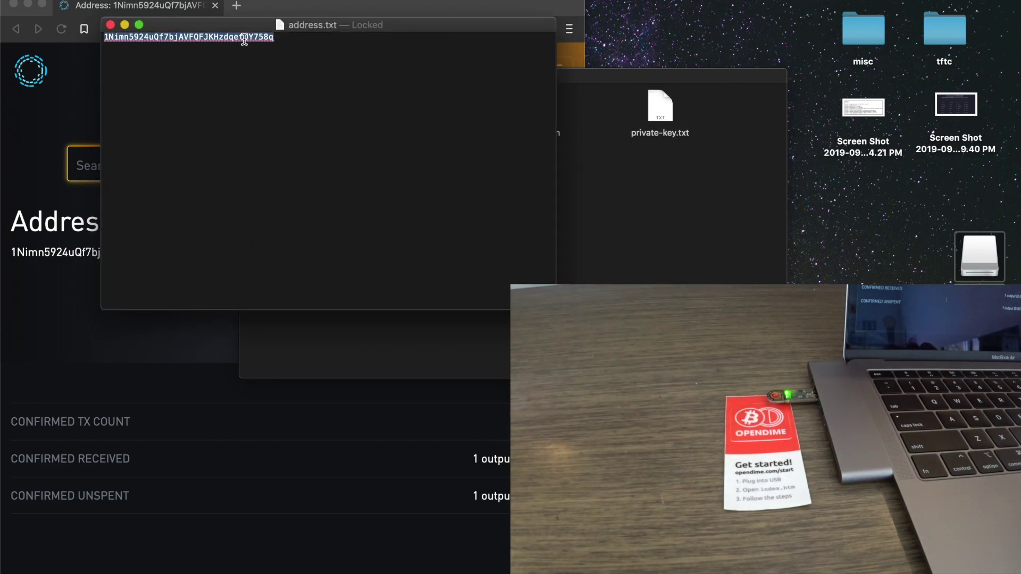
# - Re-search the address on Blockstream and check its 1 transaction receiving 0.001 BTC
pyautogui.click(110, 25)
pyautogui.click(113, 172)
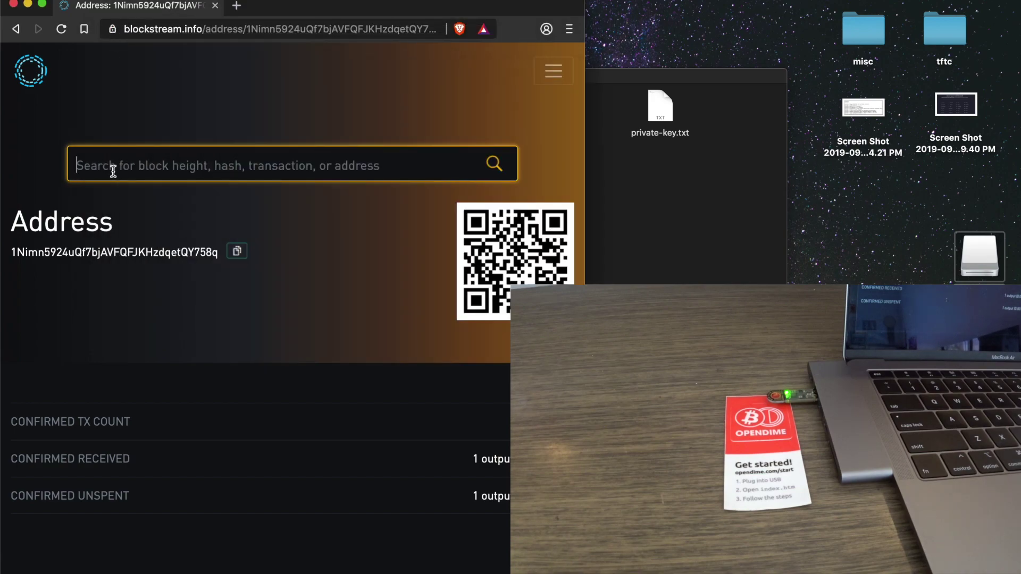
pyautogui.press('super+v')
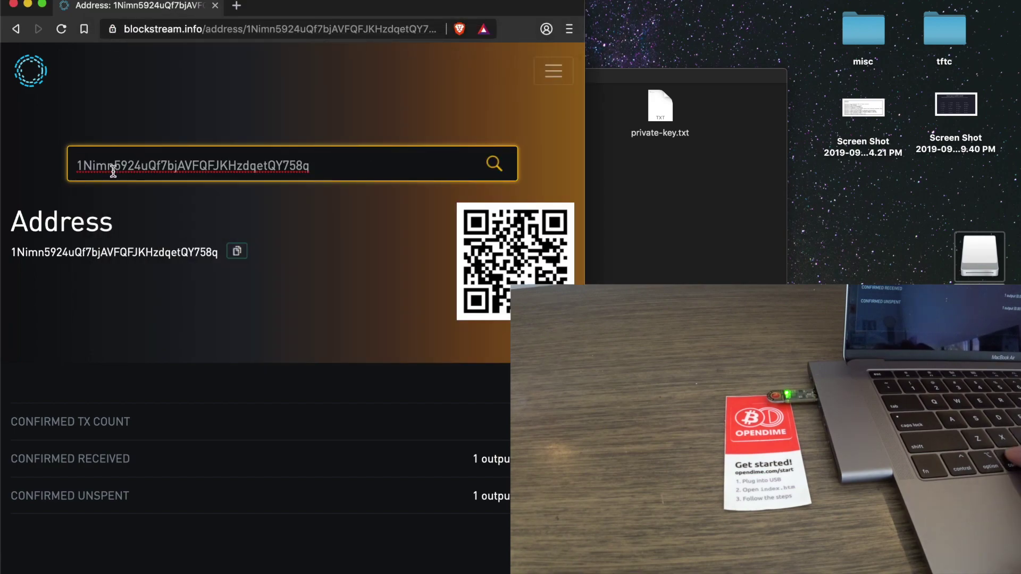
pyautogui.press('Return')
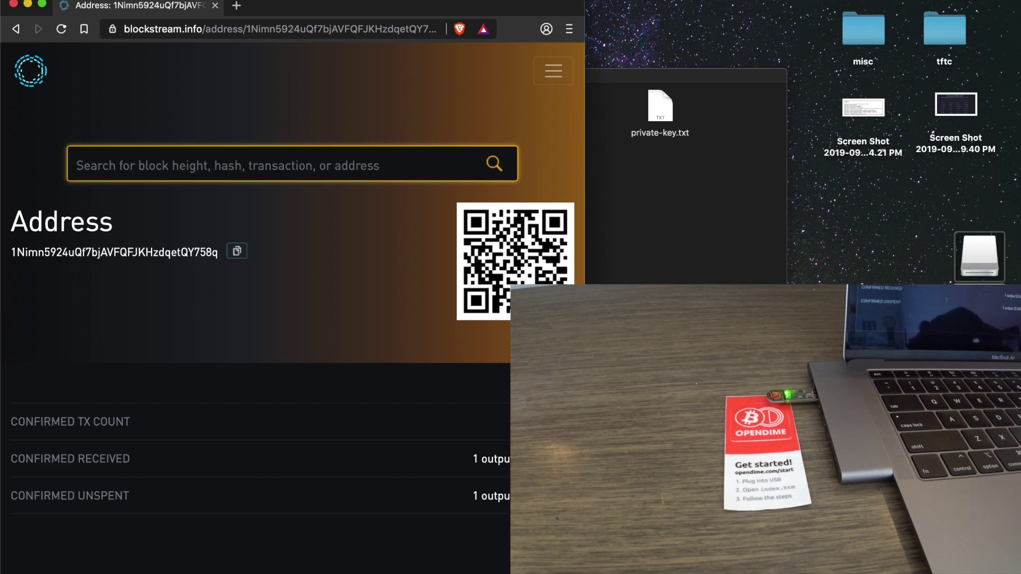
pyautogui.scroll(-3, 230, 428)
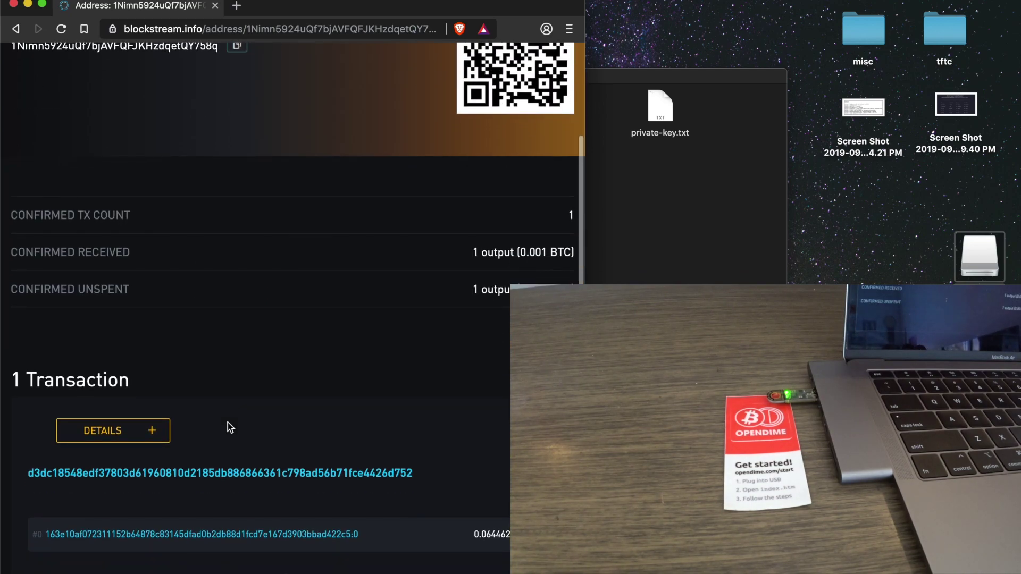
pyautogui.scroll(3, 227, 422)
pyautogui.press('super+Tab')
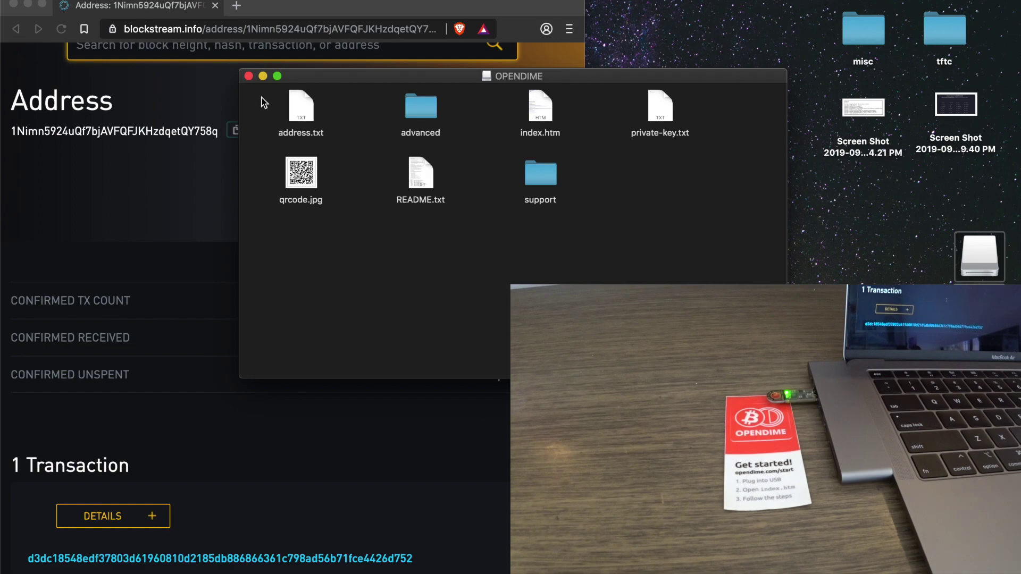
# - Close the OPENDIME Finder window and dismiss the drive icon's context menu
pyautogui.click(249, 76)
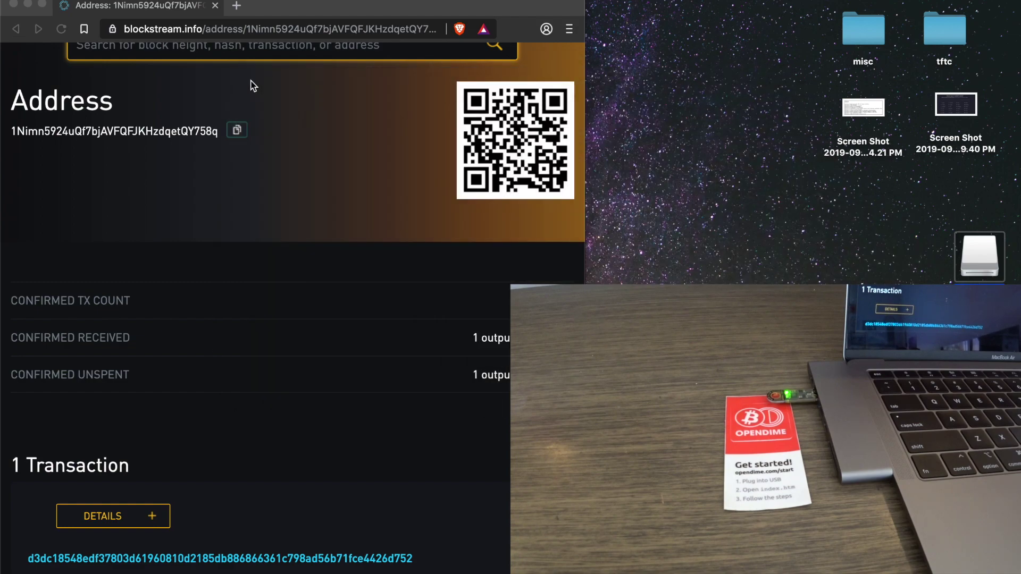
pyautogui.rightClick(972, 272)
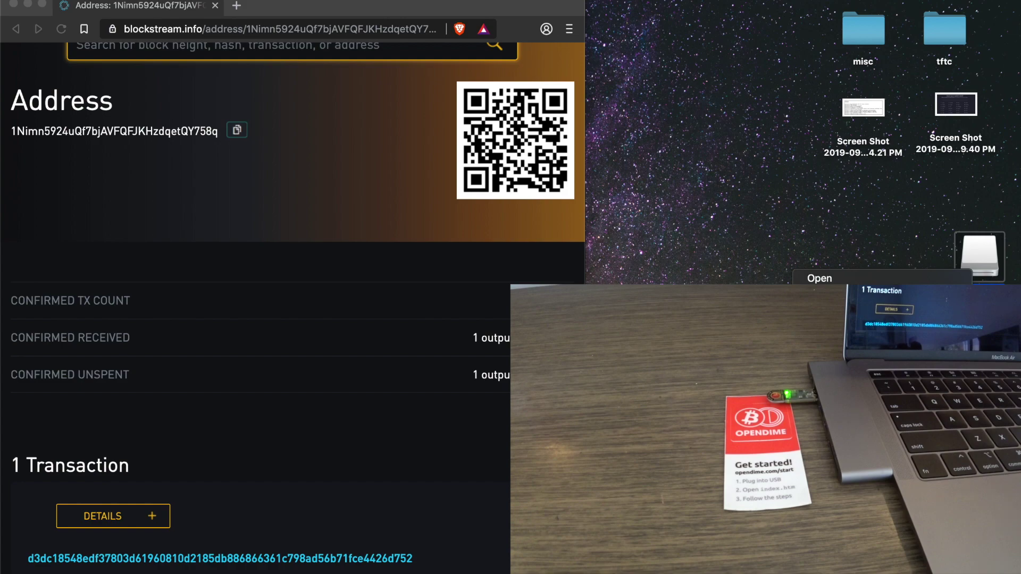
pyautogui.press('Escape')
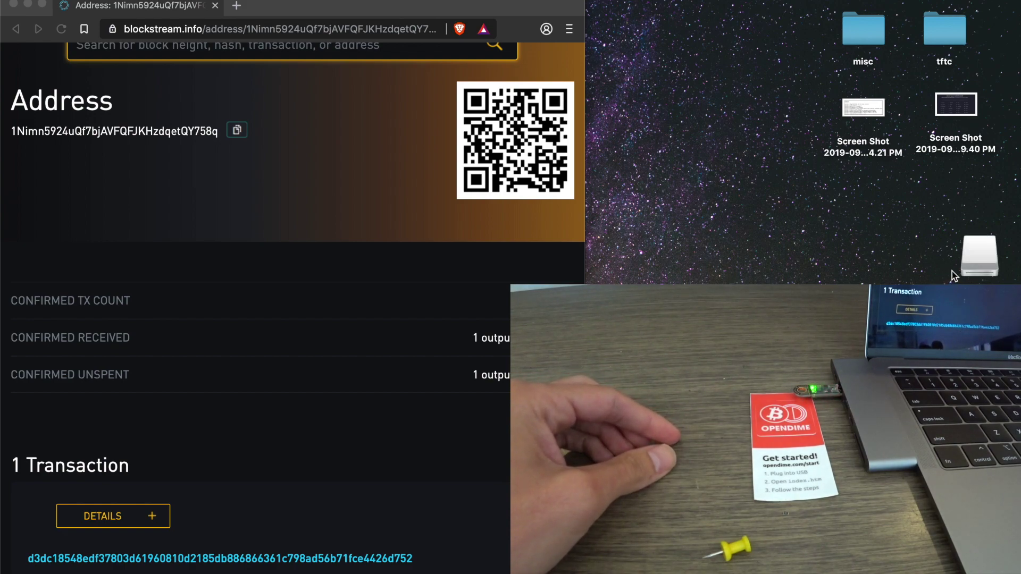
# - Open the unsealed drive's private-key.txt, copy the revealed private key, and close both windows
pyautogui.doubleClick(971, 269)
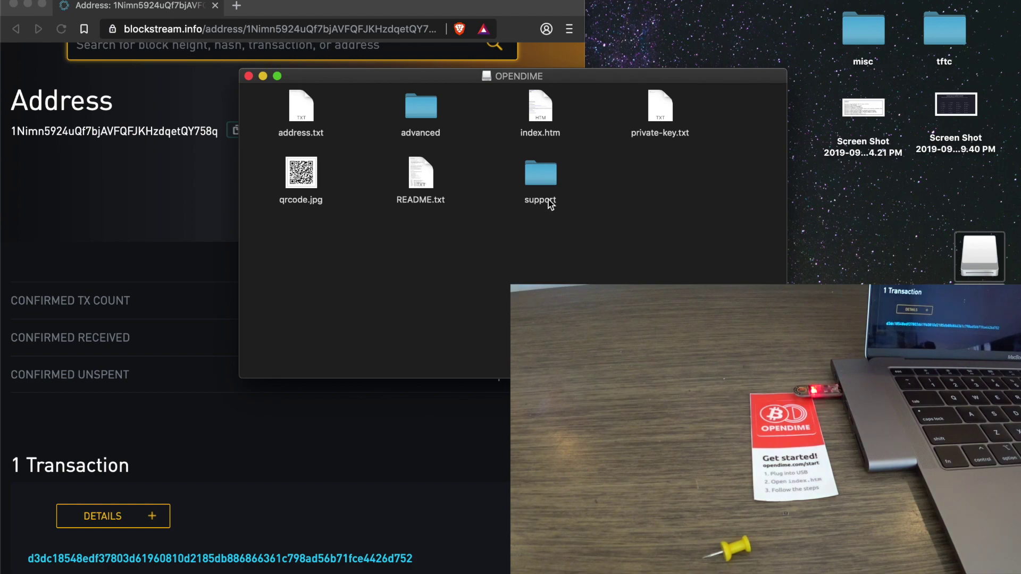
pyautogui.doubleClick(659, 112)
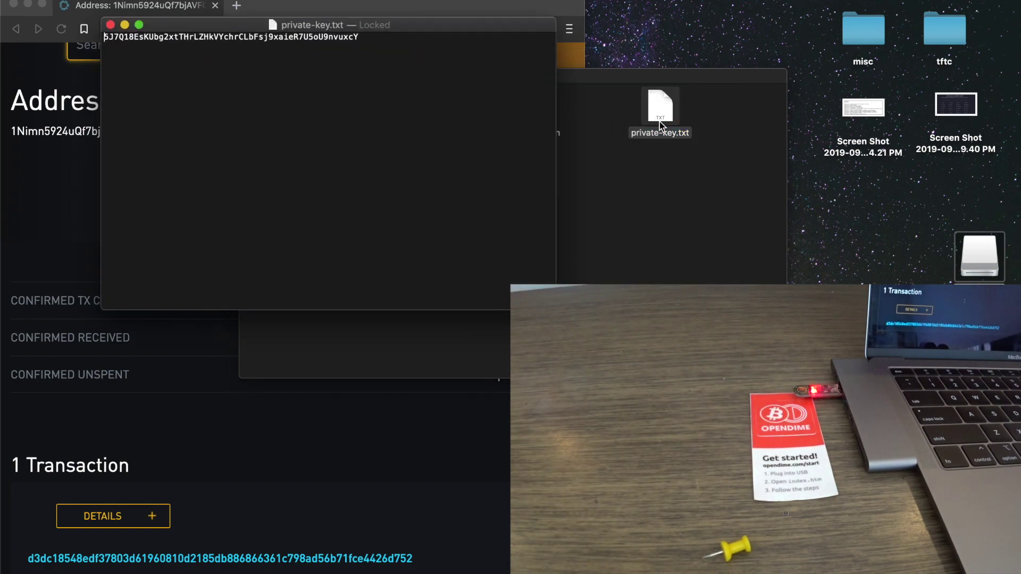
pyautogui.doubleClick(331, 39)
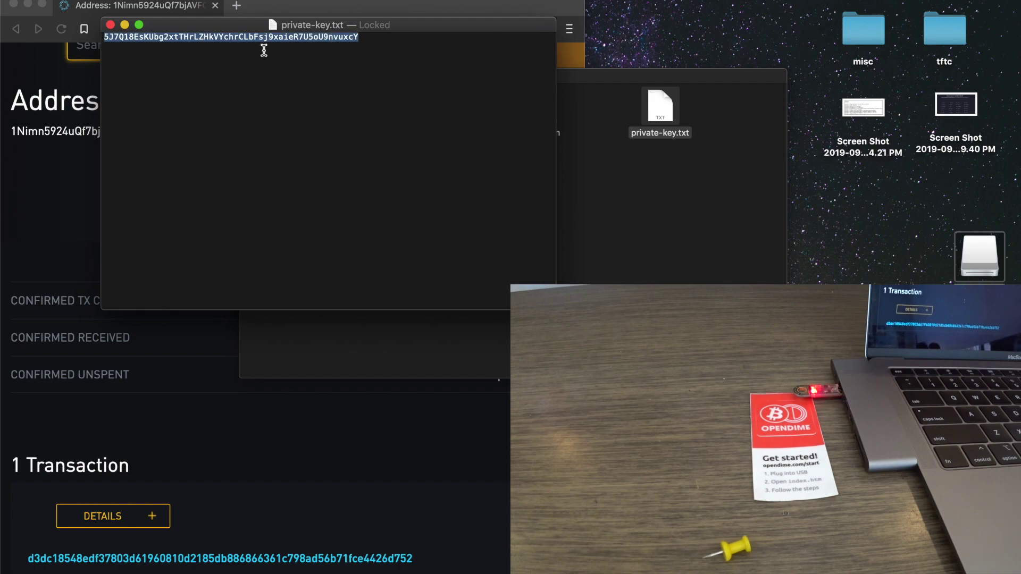
pyautogui.press('super+c')
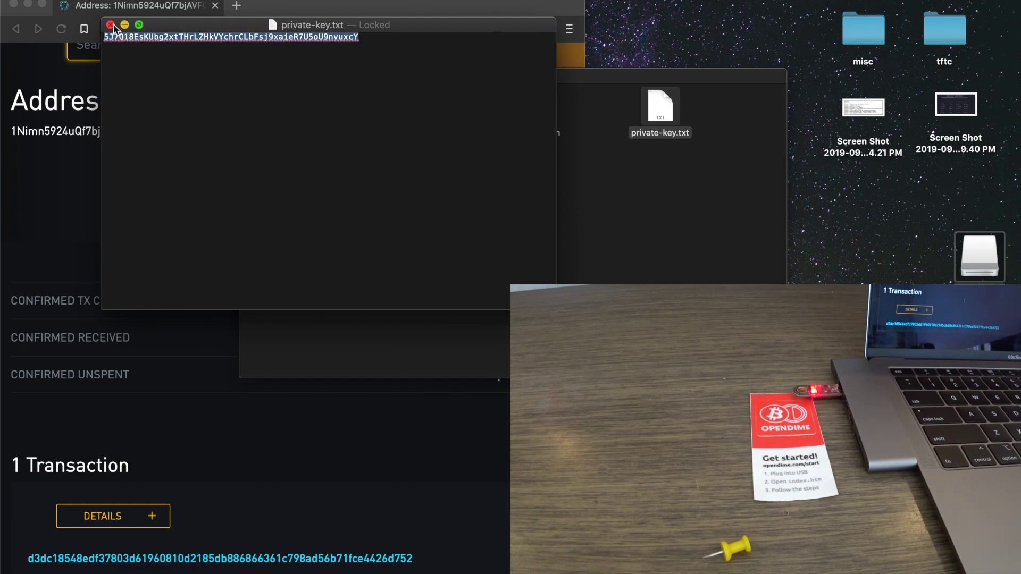
pyautogui.click(111, 25)
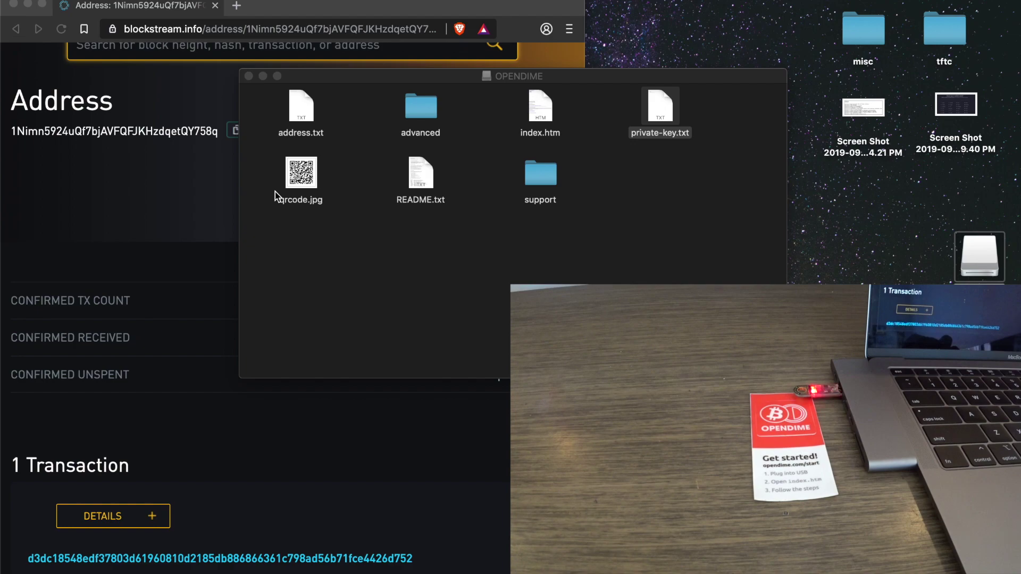
pyautogui.click(245, 76)
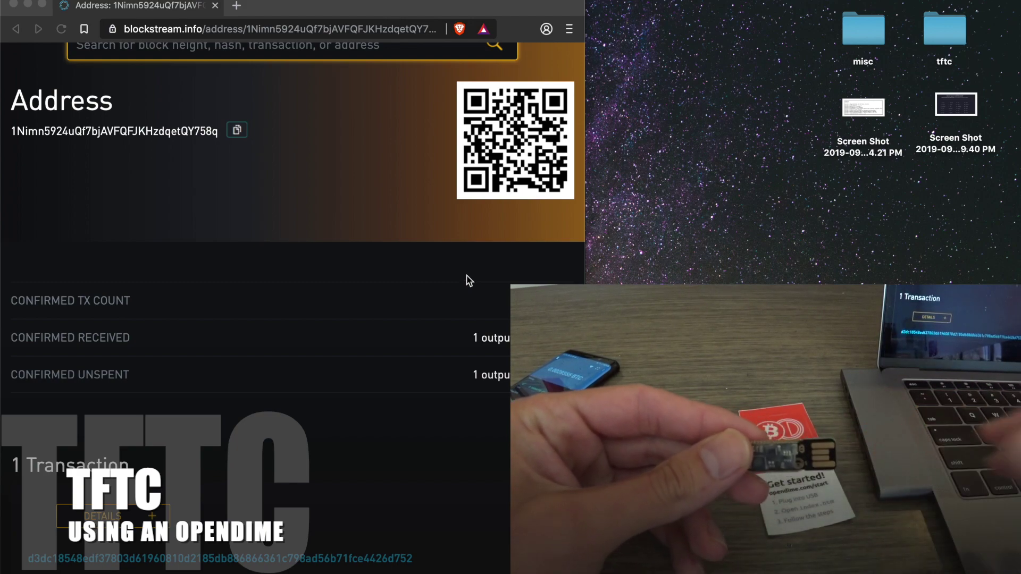
# - Open a new blank browser tab beside the explorer's address page
pyautogui.click(236, 6)
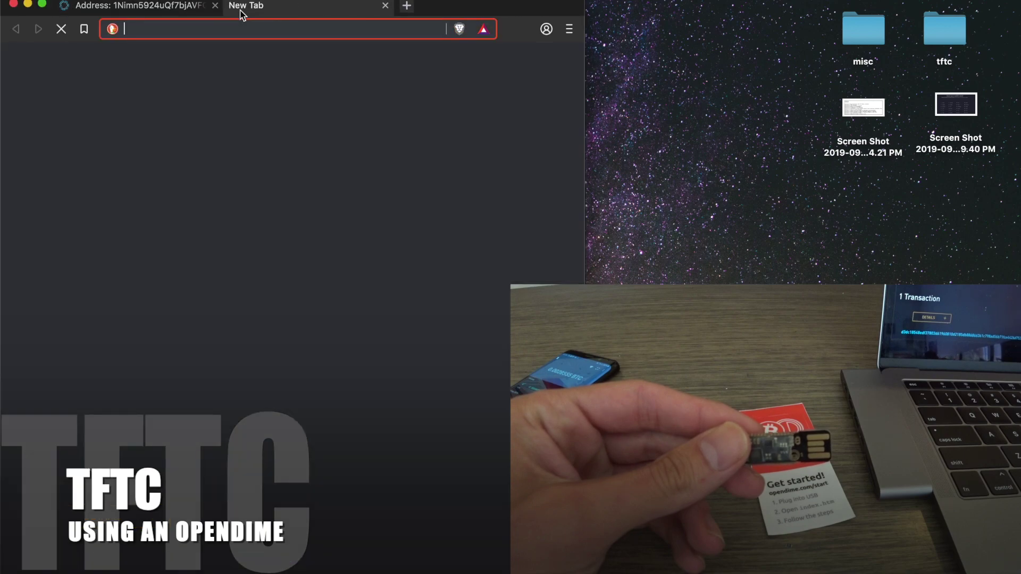
# - Search the web for 'open dime bitcoin' and open the opendime.com result
pyautogui.write('ope')
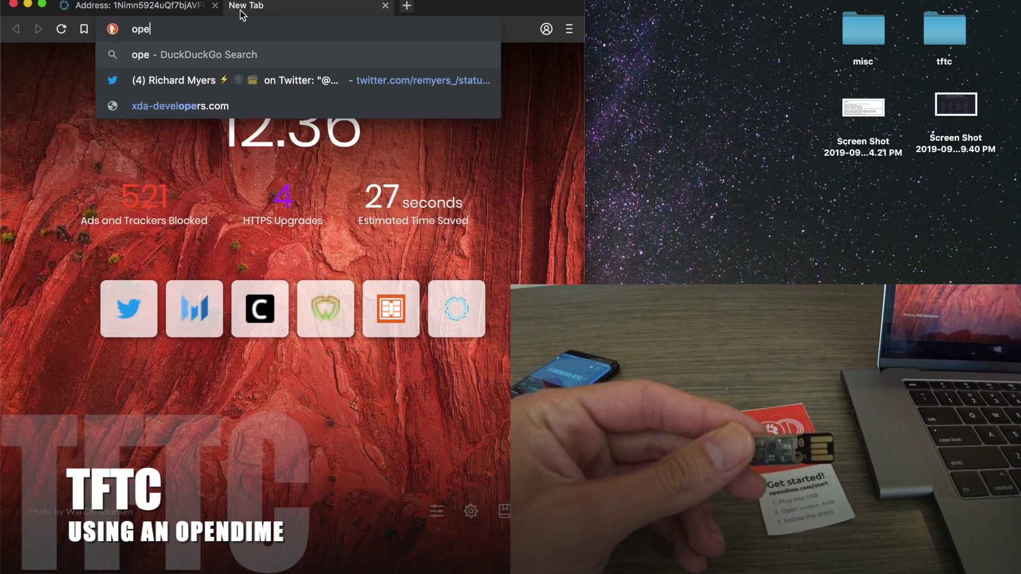
pyautogui.write('n dime')
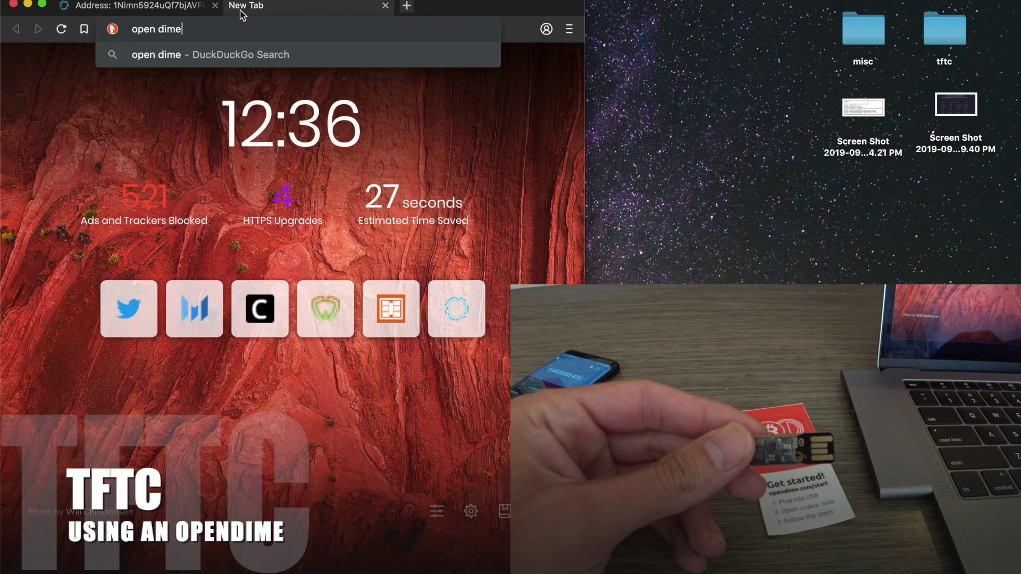
pyautogui.write(' bitcoin')
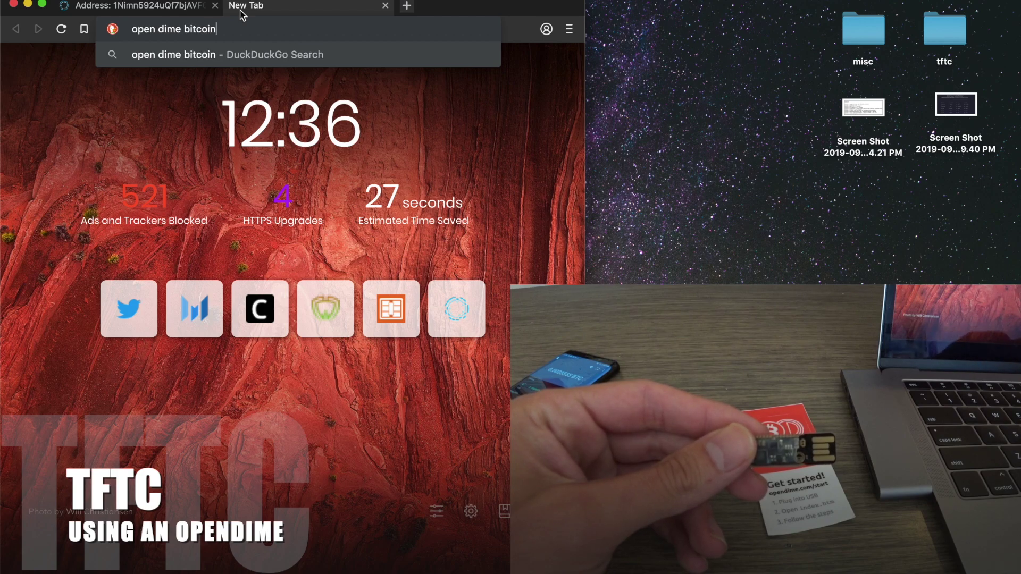
pyautogui.press('Return')
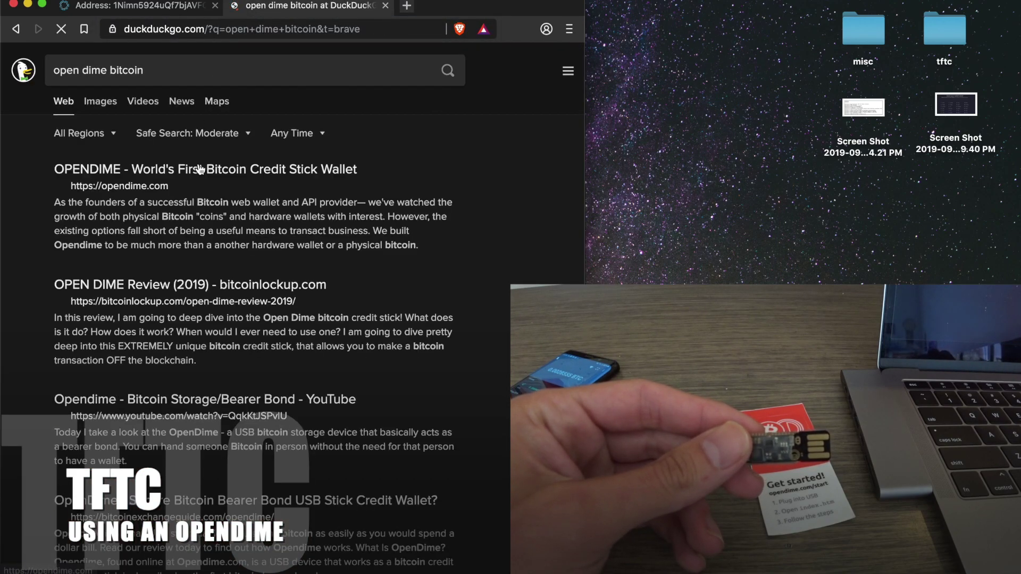
pyautogui.click(187, 172)
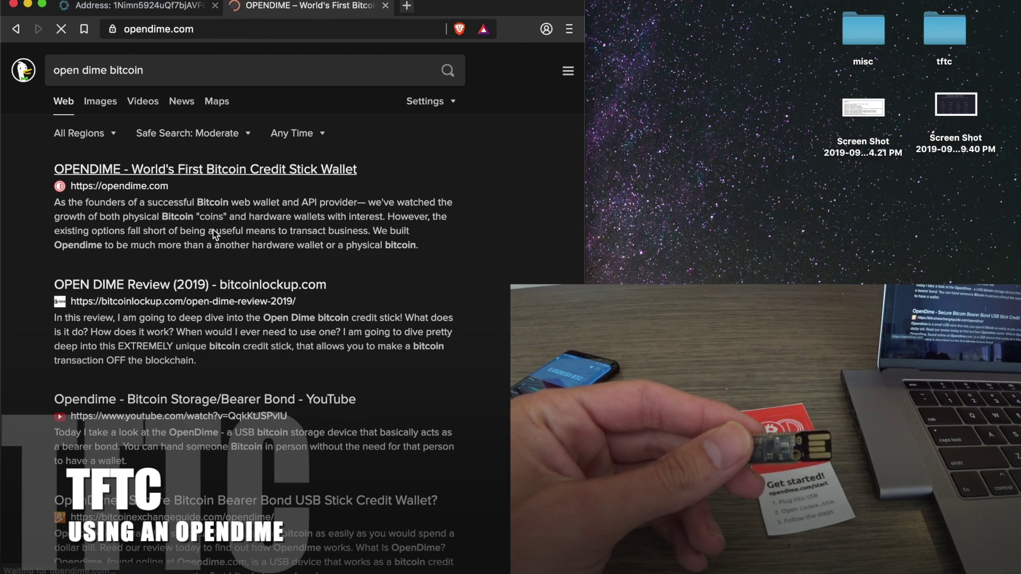